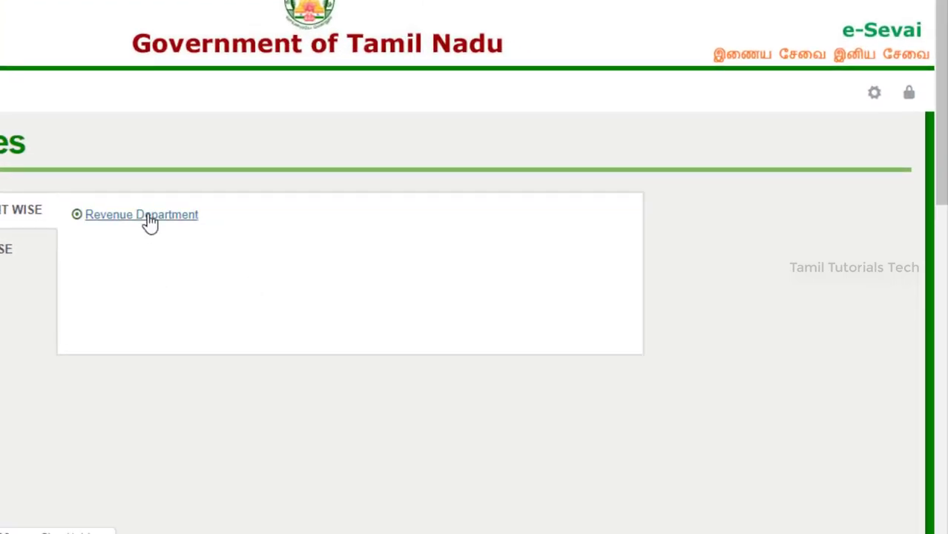
# - Open the REV-104 First Graduate Certificate service from the Revenue Department's list
pyautogui.click(149, 222)
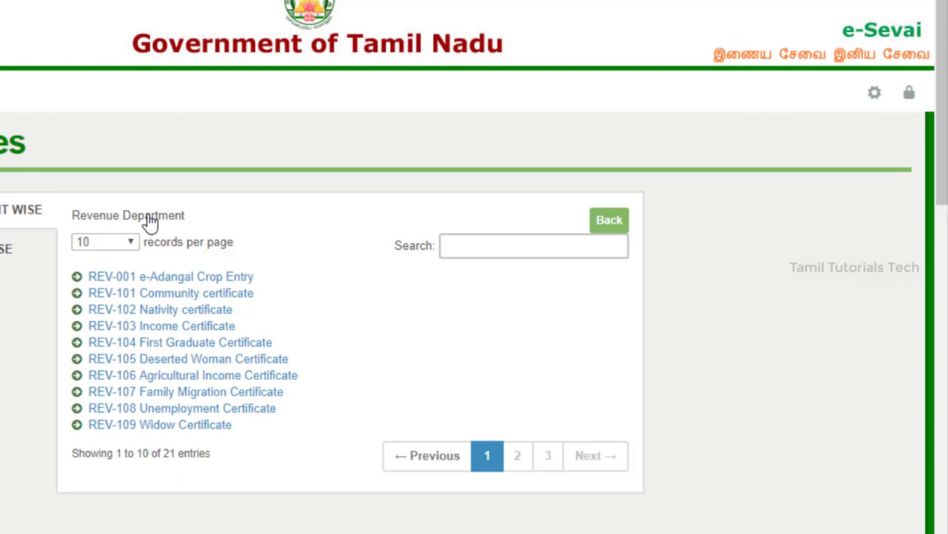
pyautogui.click(233, 346)
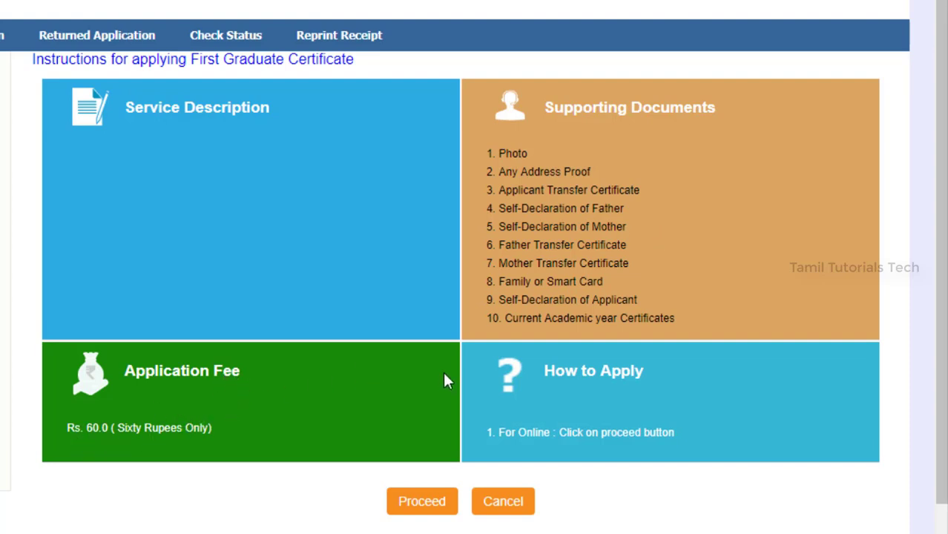
# - Proceed to the application and search by pasting the applicant's CAN number
pyautogui.click(421, 502)
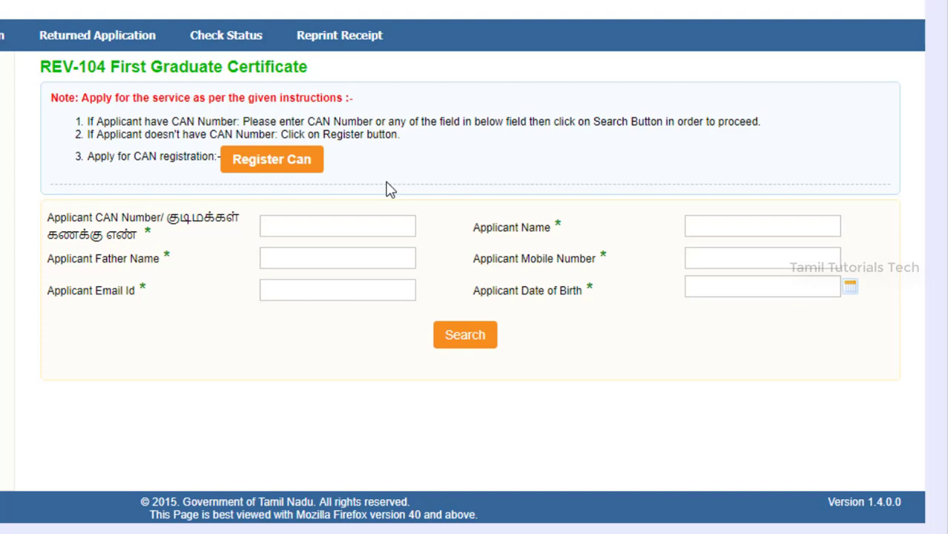
pyautogui.click(337, 225)
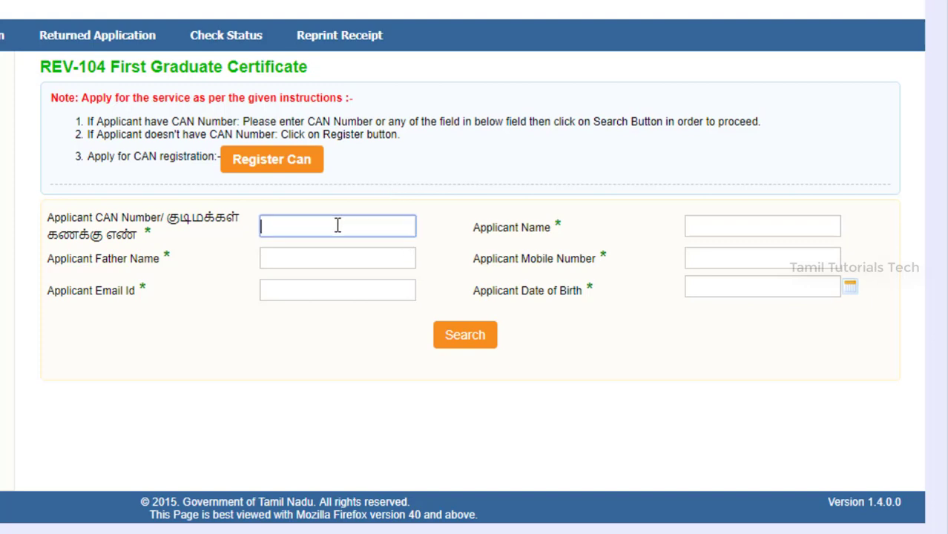
pyautogui.hotkey('ctrl', 'v')
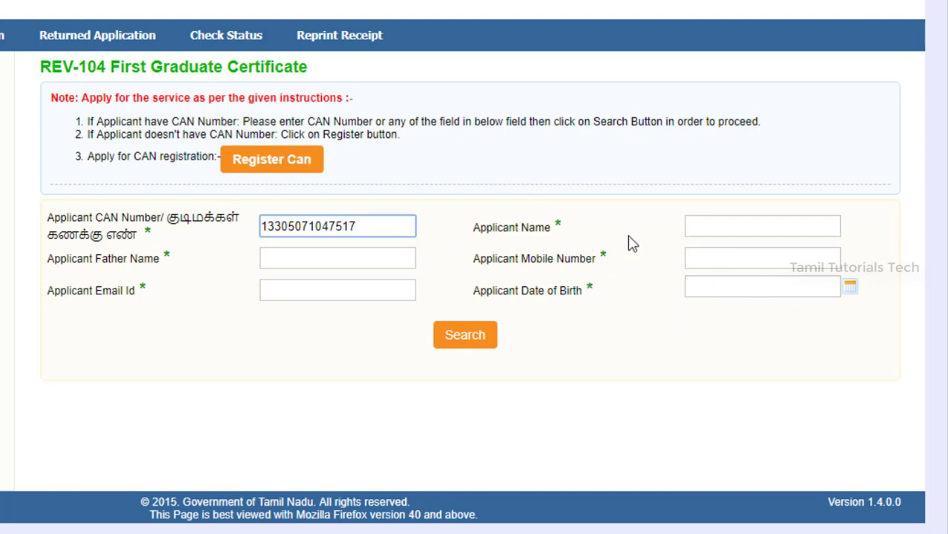
pyautogui.click(465, 340)
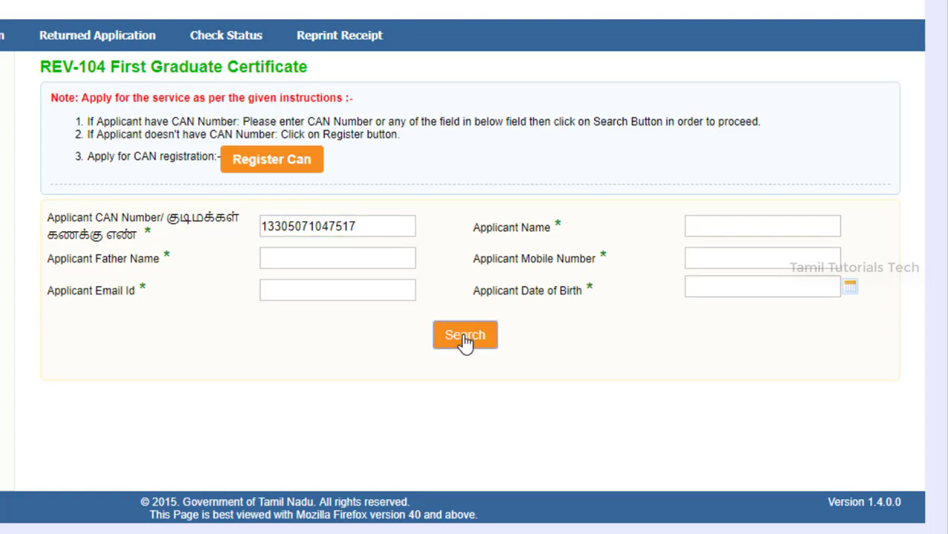
# - Select the applicant's CAN record, request a mobile OTP and confirm it with the received code
pyautogui.scroll(-1, 459, 339)
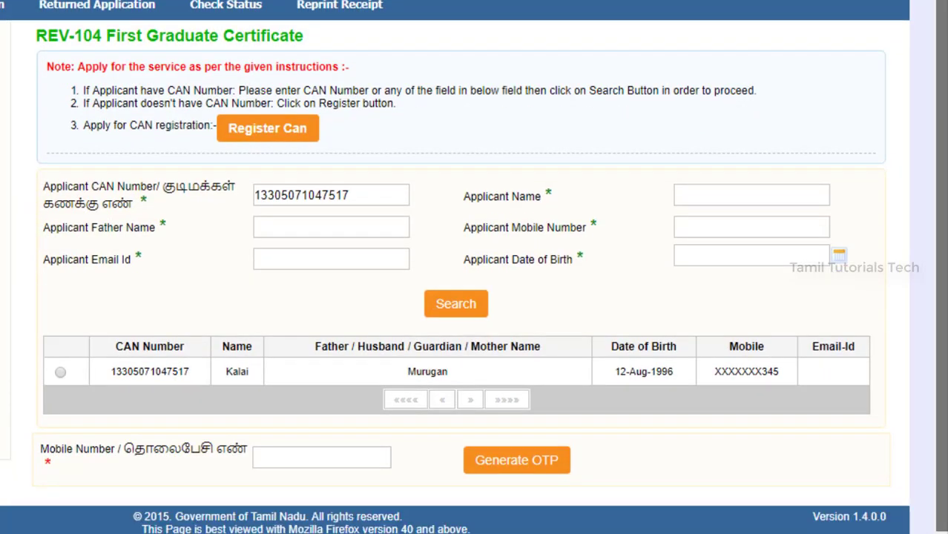
pyautogui.click(61, 372)
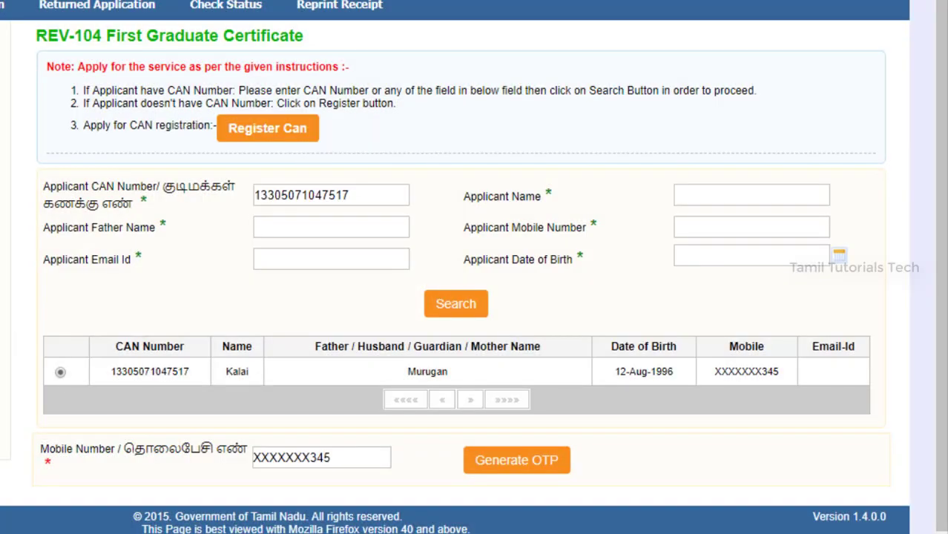
pyautogui.click(543, 464)
pyautogui.scroll(-1, 640, 334)
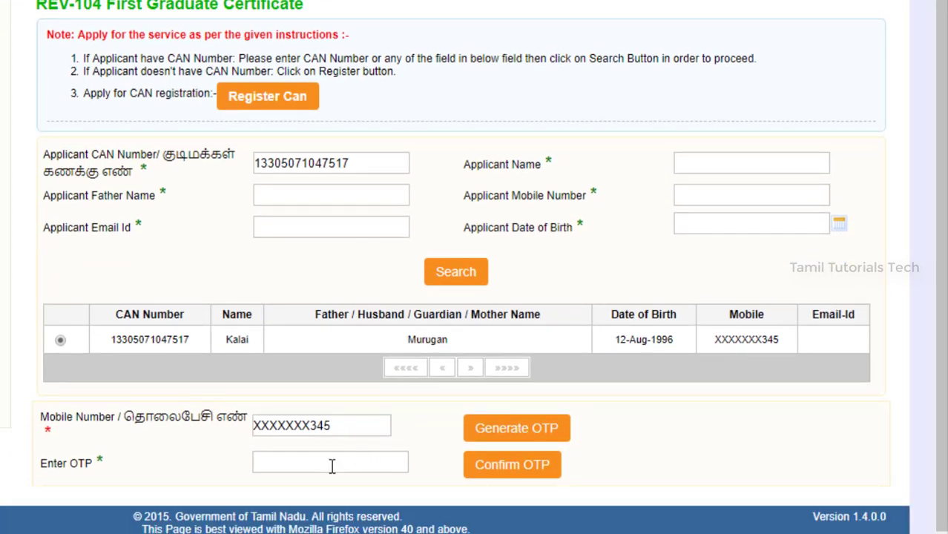
pyautogui.click(332, 466)
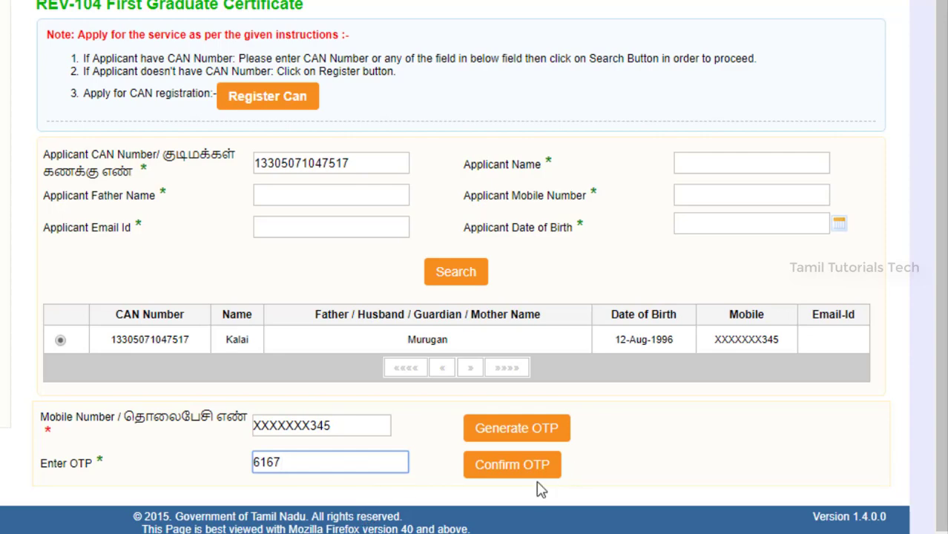
pyautogui.click(529, 468)
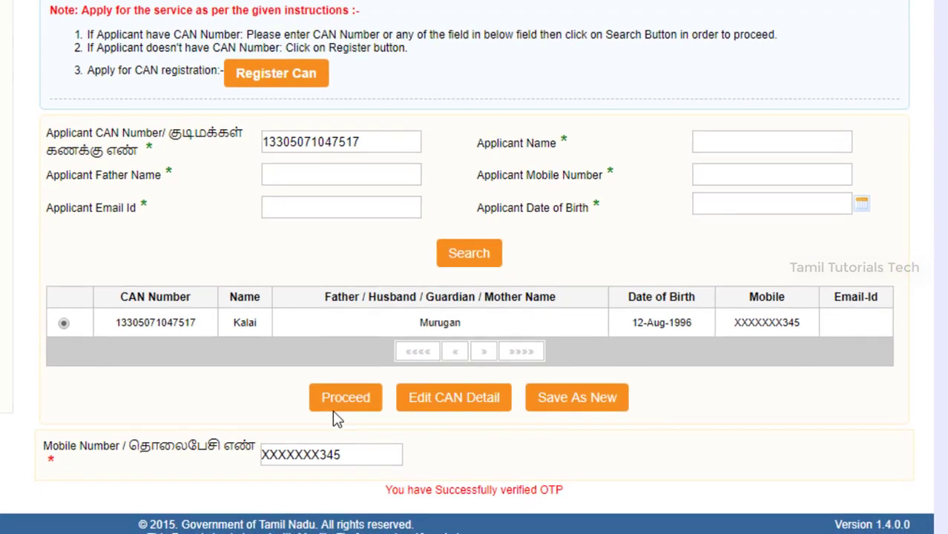
# - Continue from the verified record to the application form and scroll down to Family Members
pyautogui.click(340, 405)
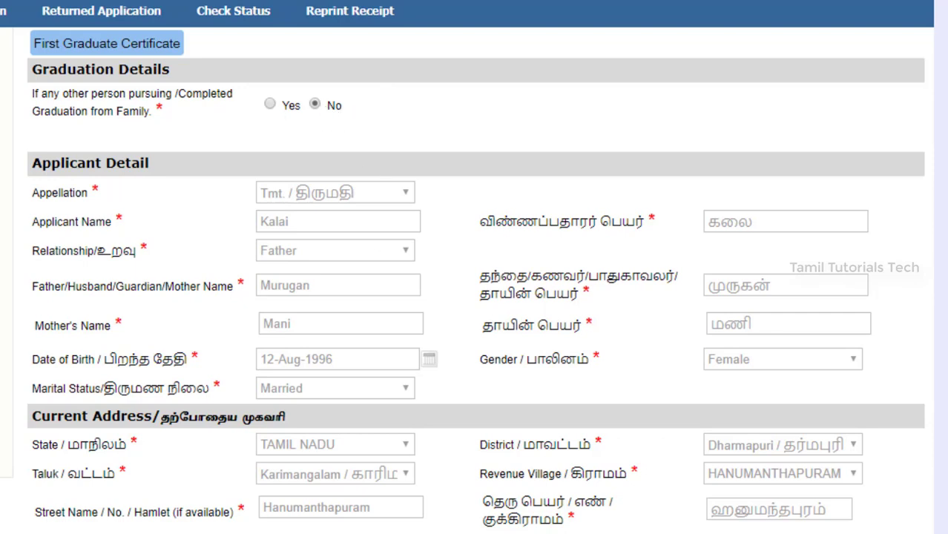
pyautogui.scroll(-10, 308, 100)
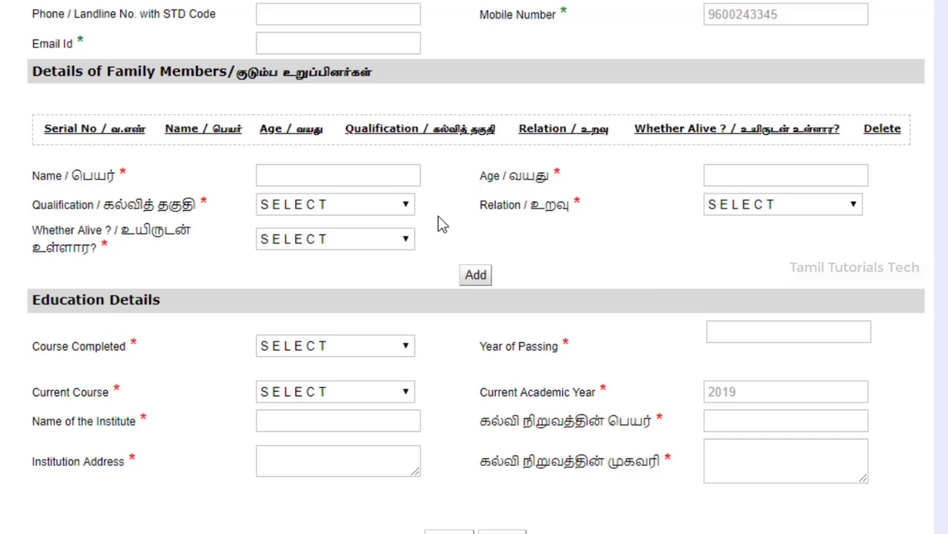
# - Enter a family member's name, age 65 and qualification Non literate
pyautogui.click(359, 173)
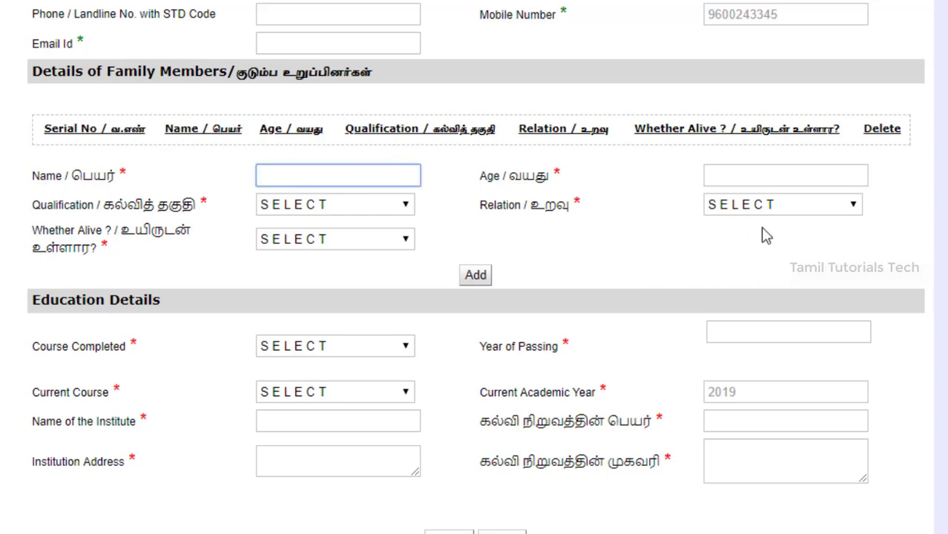
pyautogui.click(779, 177)
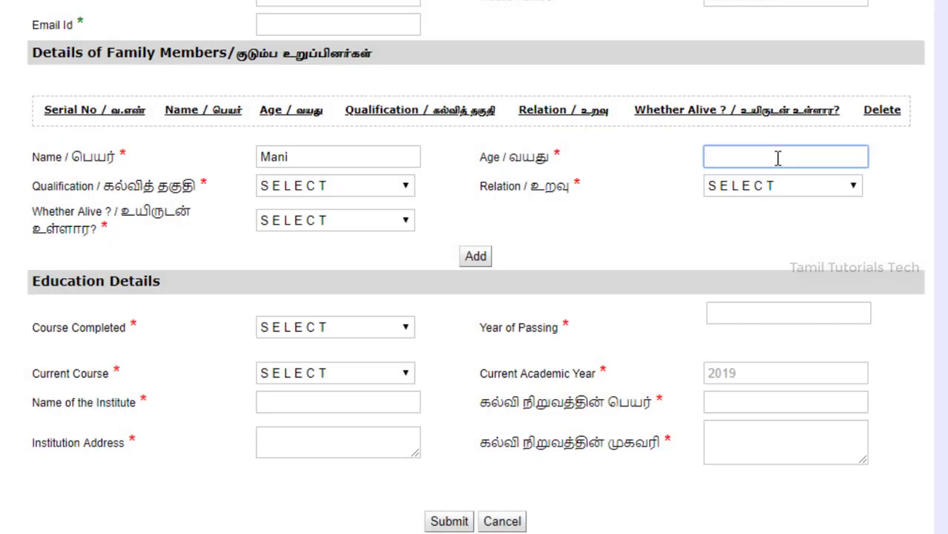
pyautogui.write('65')
pyautogui.click(349, 182)
pyautogui.click(375, 189)
pyautogui.click(379, 191)
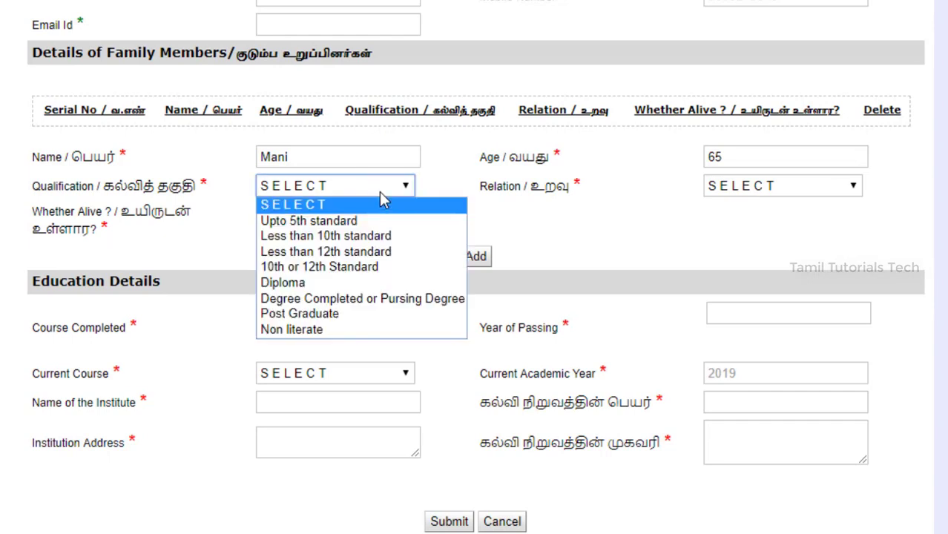
pyautogui.click(339, 334)
# - Mark the relative as Father's Father, not alive, and add them to the table
pyautogui.click(734, 185)
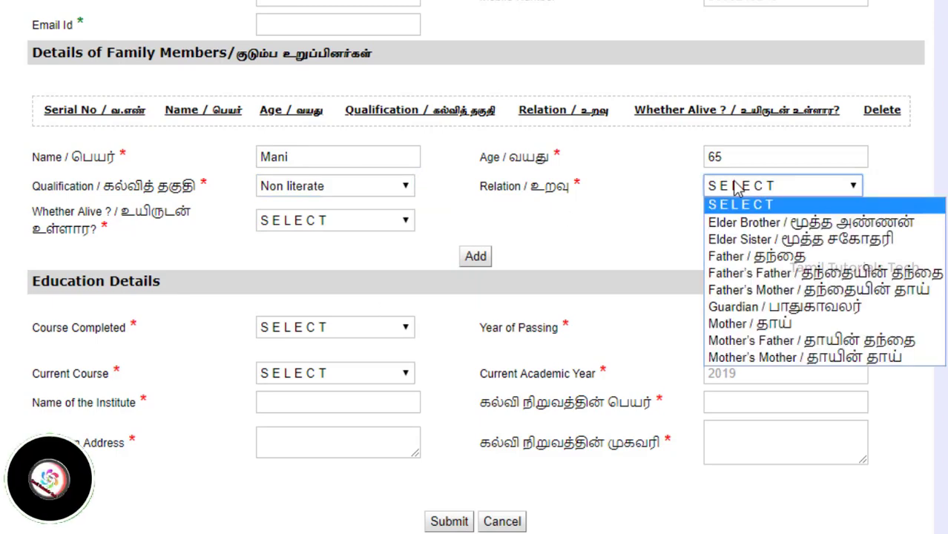
pyautogui.click(831, 273)
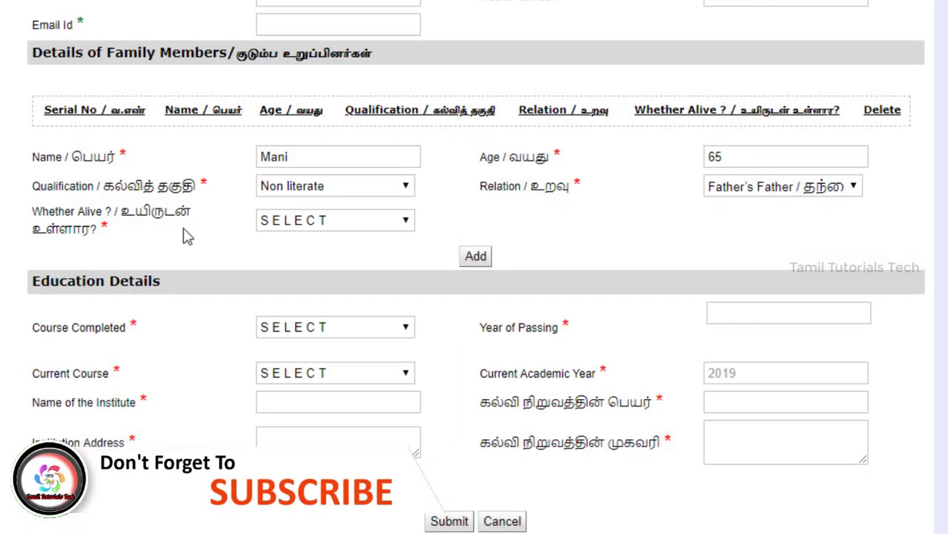
pyautogui.click(310, 232)
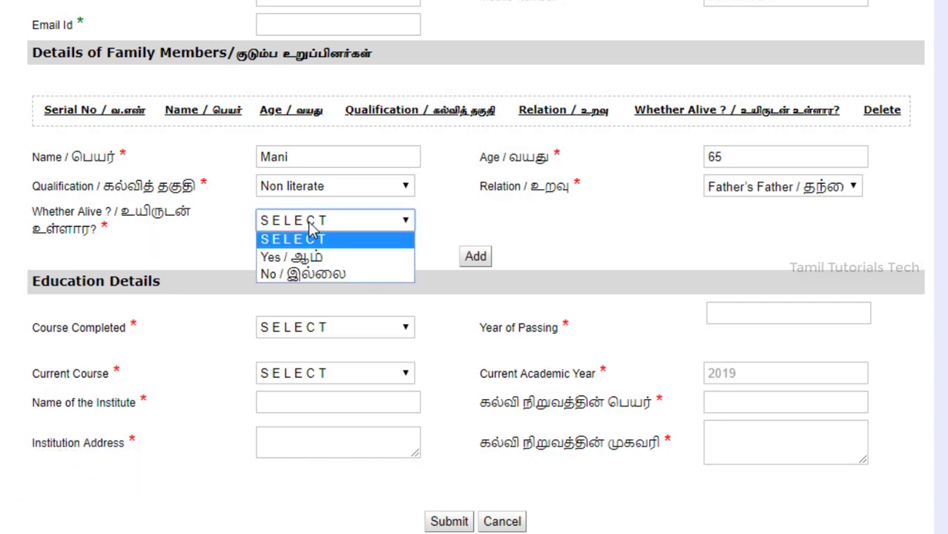
pyautogui.click(314, 274)
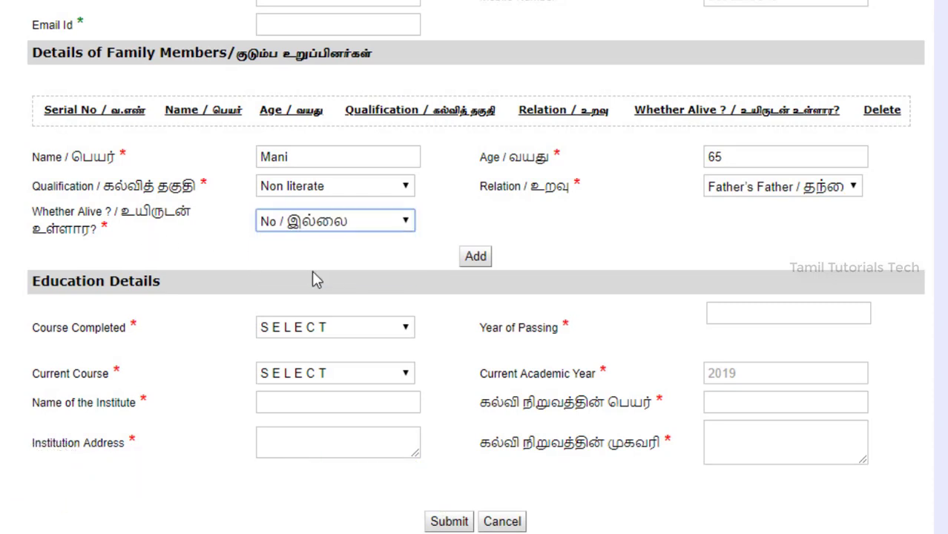
pyautogui.click(480, 261)
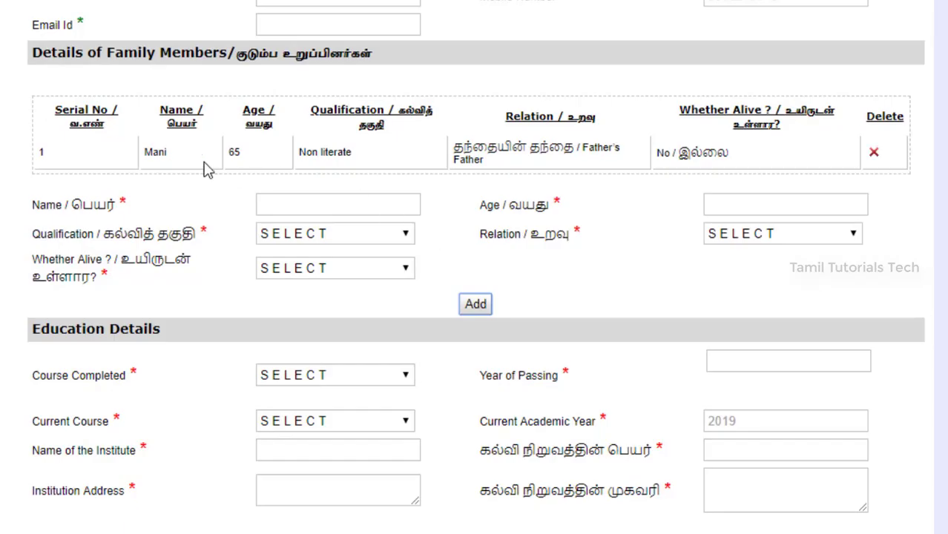
pyautogui.click(335, 204)
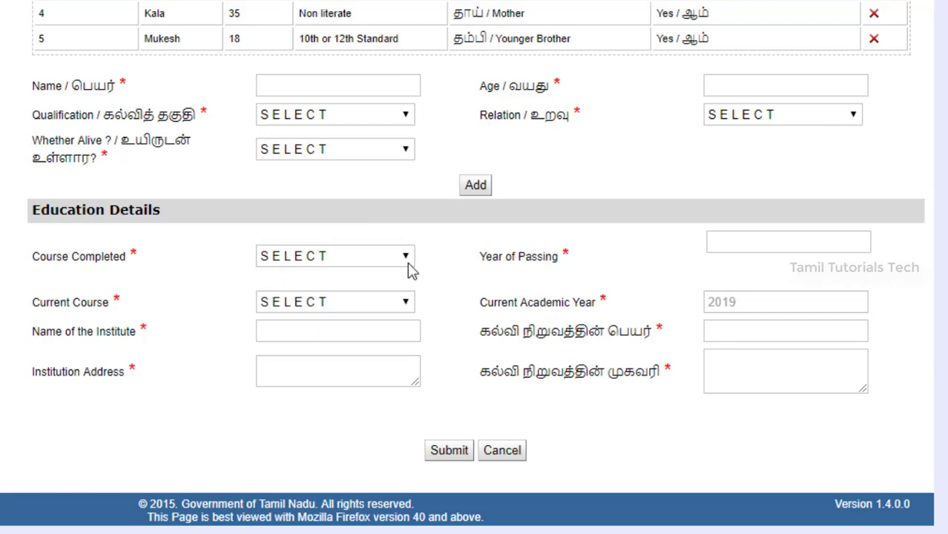
# - Set completed course to Graduate, year of passing 2018, and current course to Graduate
pyautogui.click(325, 270)
pyautogui.click(378, 267)
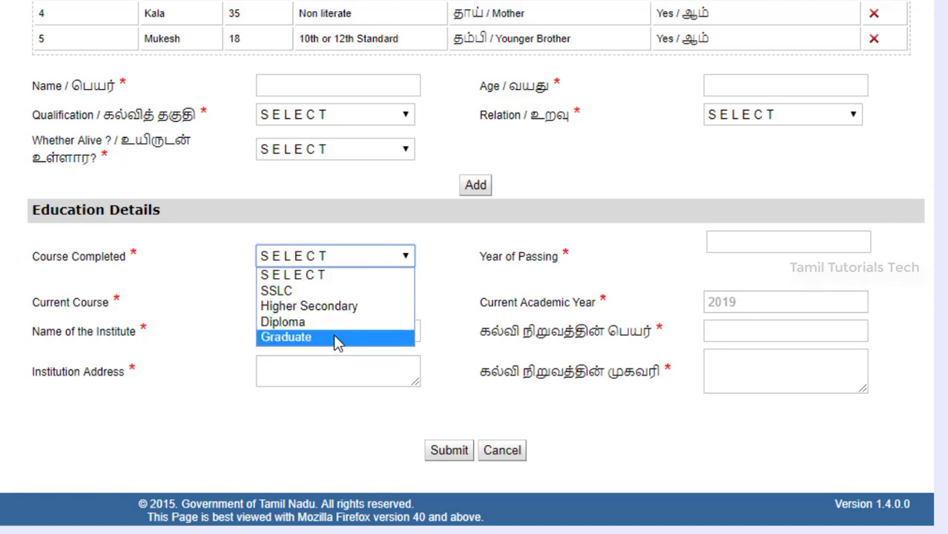
pyautogui.click(334, 337)
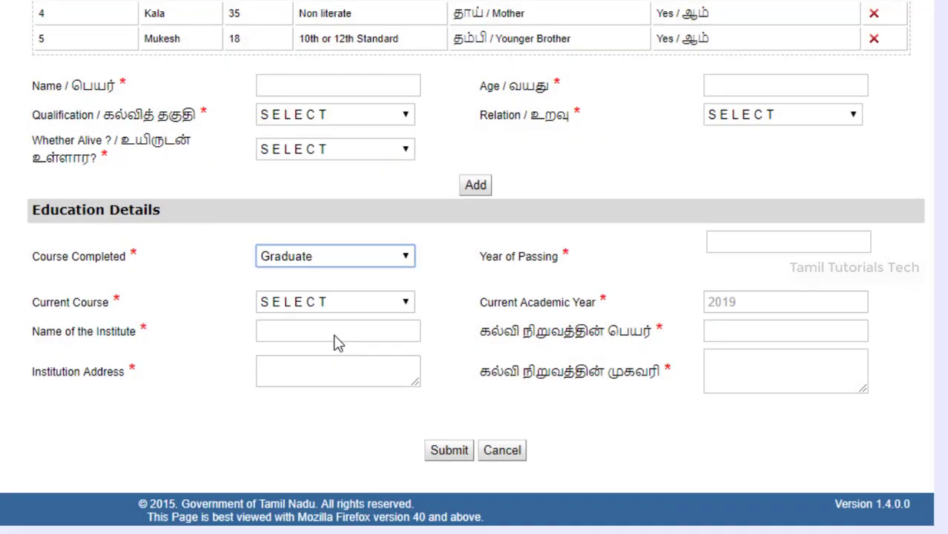
pyautogui.click(741, 246)
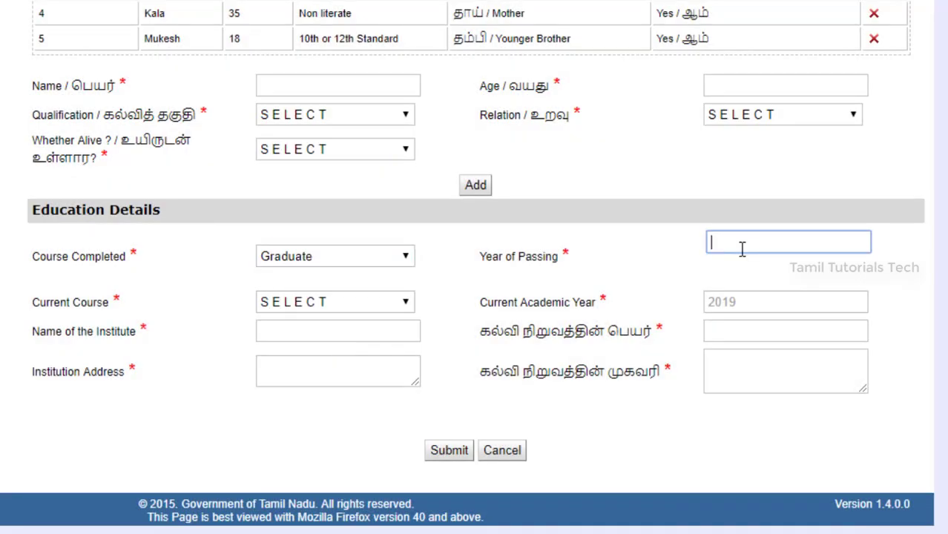
pyautogui.write('2018')
pyautogui.click(313, 305)
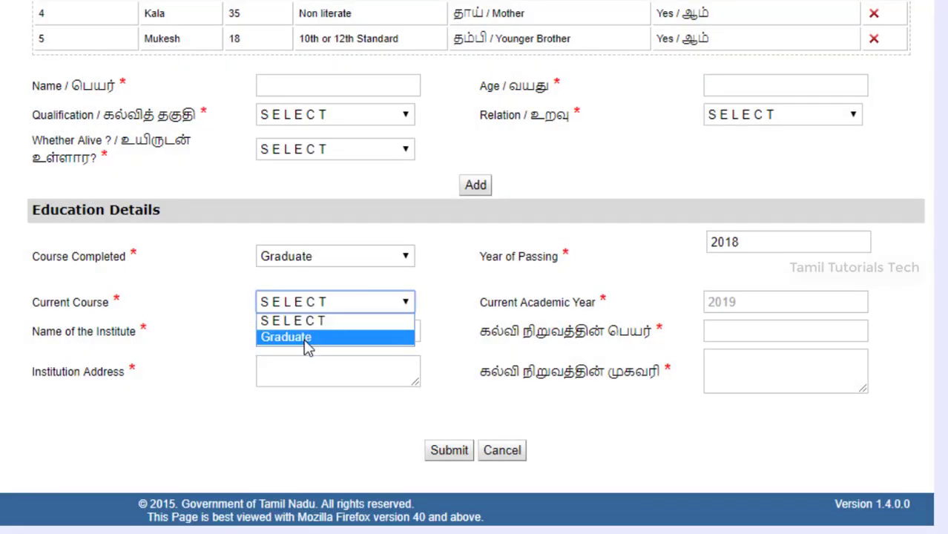
pyautogui.click(311, 338)
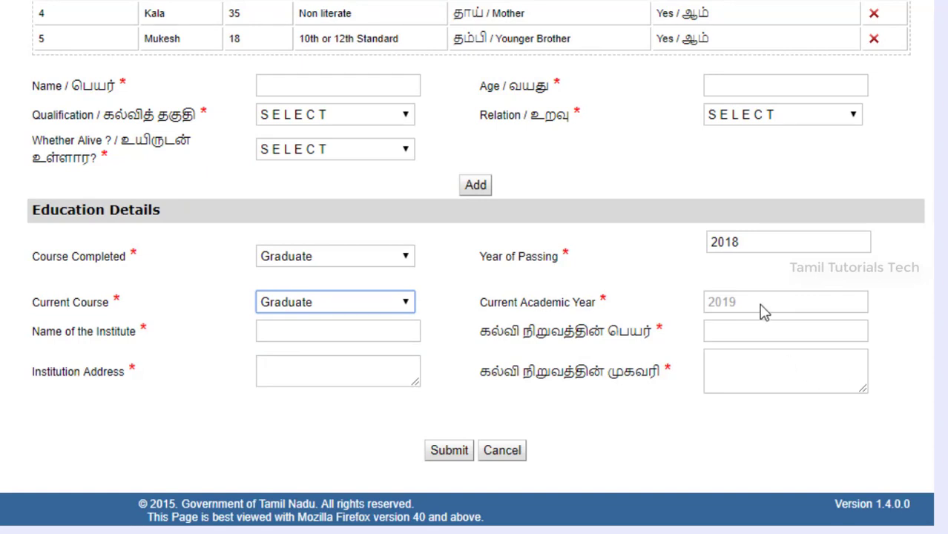
pyautogui.click(679, 317)
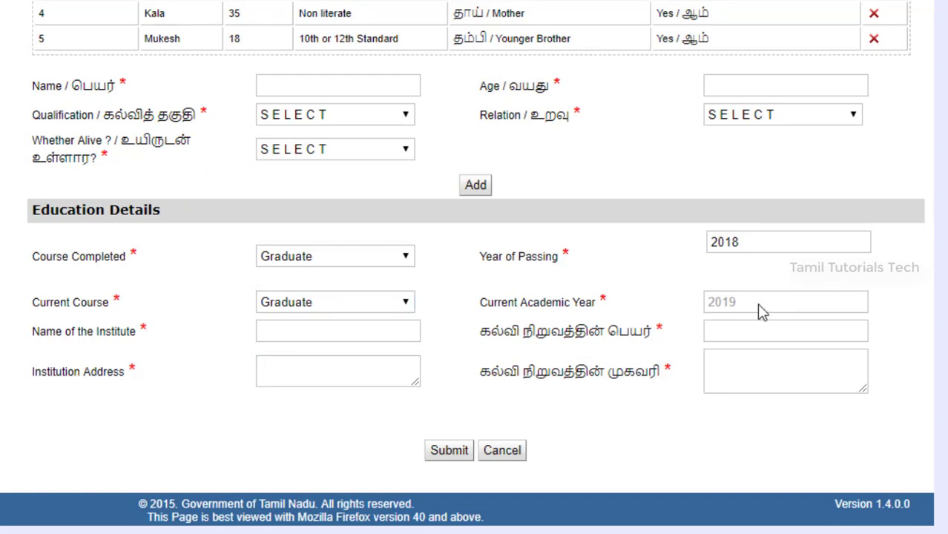
# - Enter institute 'Govt college' at 'Salem' with Tamil name and address, then submit the form
pyautogui.click(349, 338)
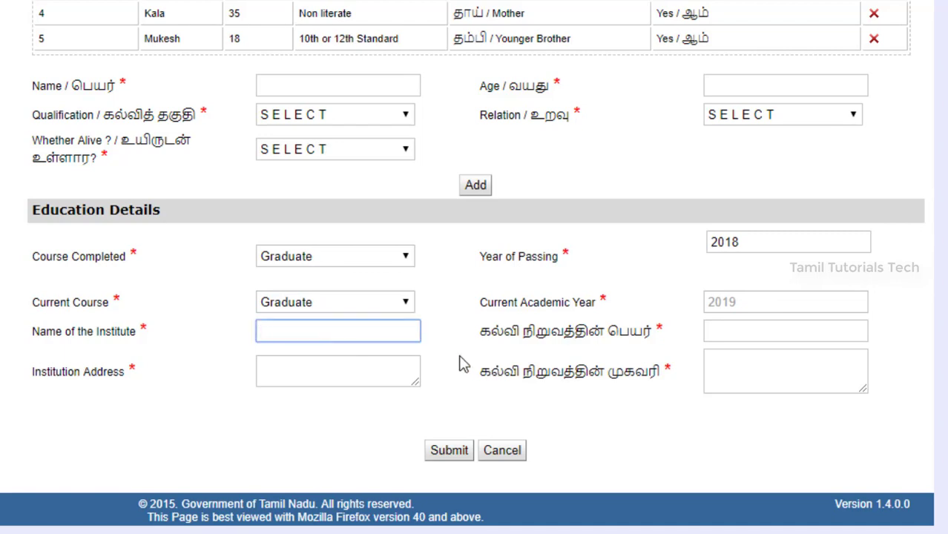
pyautogui.write('Govt college')
pyautogui.click(745, 332)
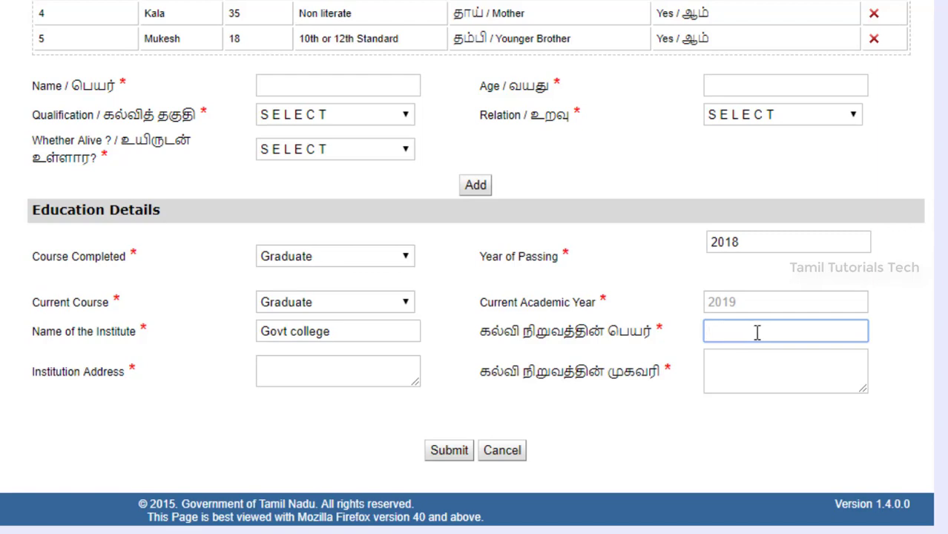
pyautogui.write('அரசு கலைக்கல்லூரி')
pyautogui.click(271, 372)
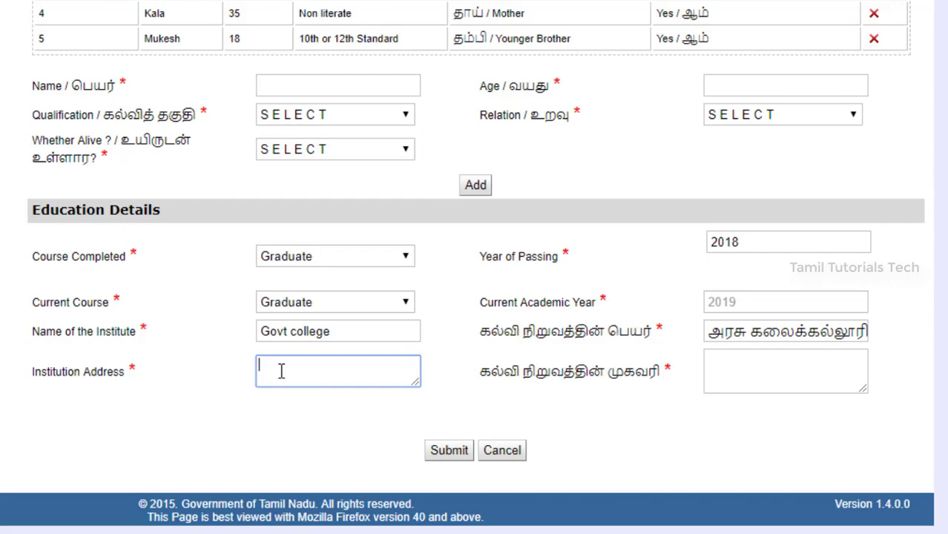
pyautogui.write('Salem')
pyautogui.click(764, 377)
pyautogui.write('சேலம்')
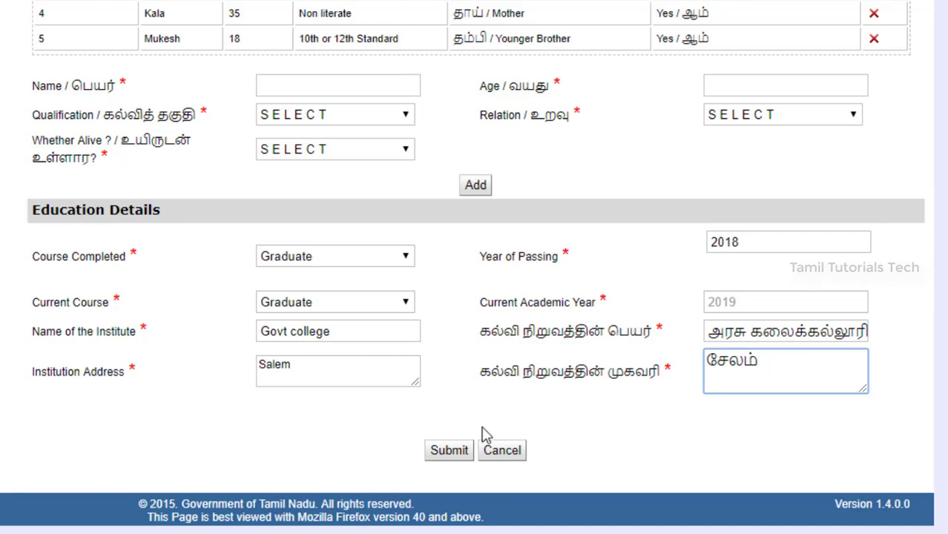
pyautogui.click(450, 451)
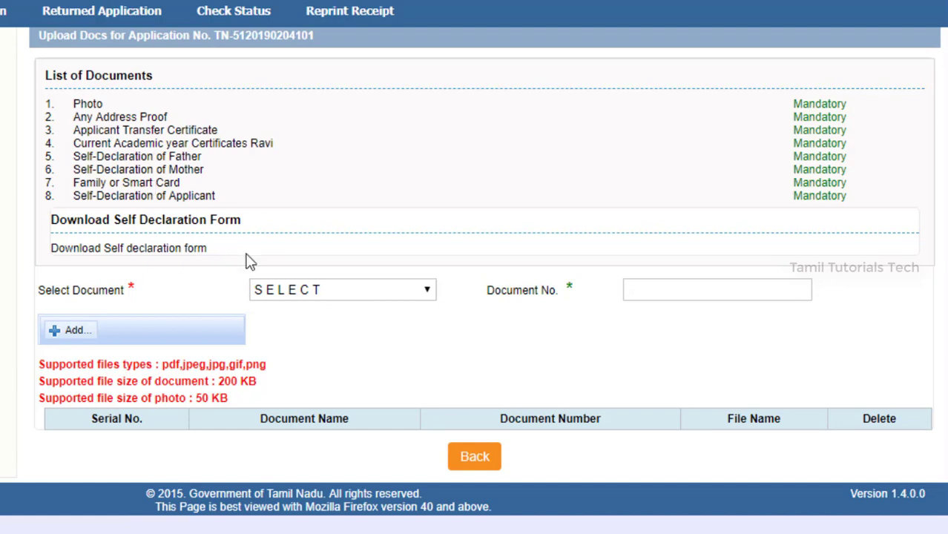
# - Upload the Photo document with document number 1
pyautogui.click(278, 290)
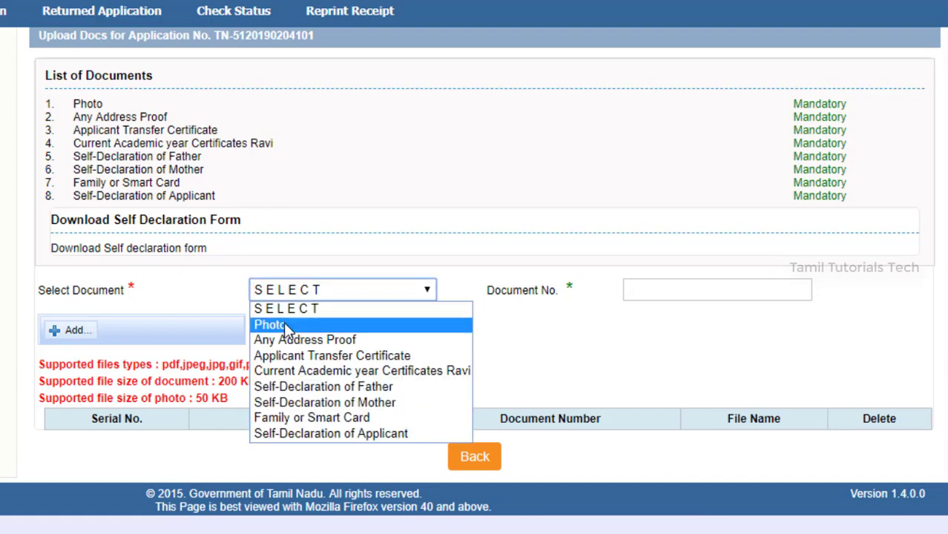
pyautogui.click(284, 327)
pyautogui.click(683, 289)
pyautogui.write('1')
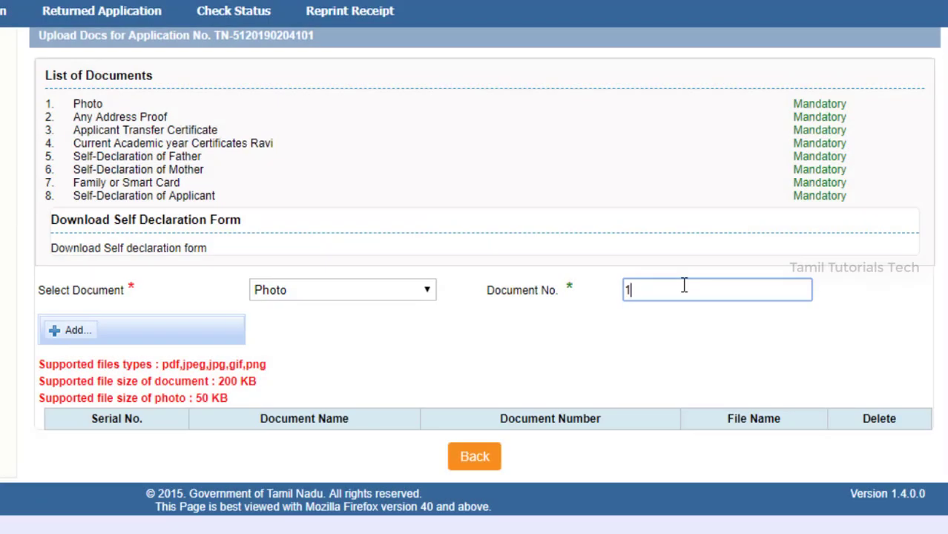
pyautogui.click(58, 332)
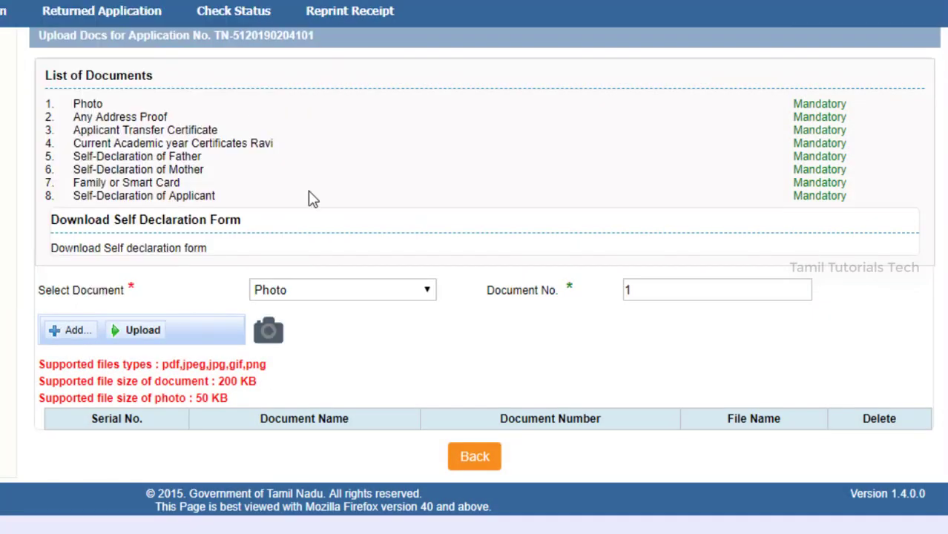
pyautogui.click(148, 331)
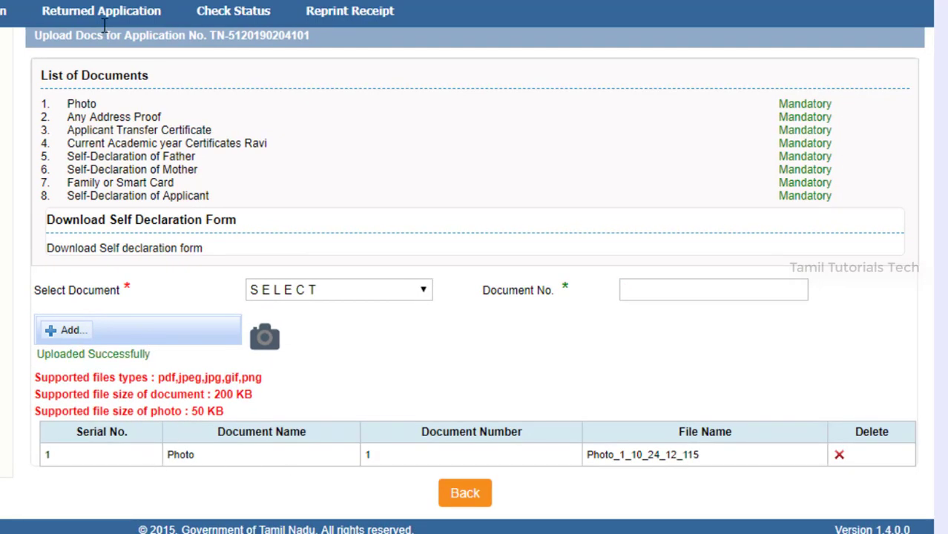
# - Upload Any Address Proof with its document number and attached file
pyautogui.click(298, 295)
pyautogui.click(297, 333)
pyautogui.click(699, 291)
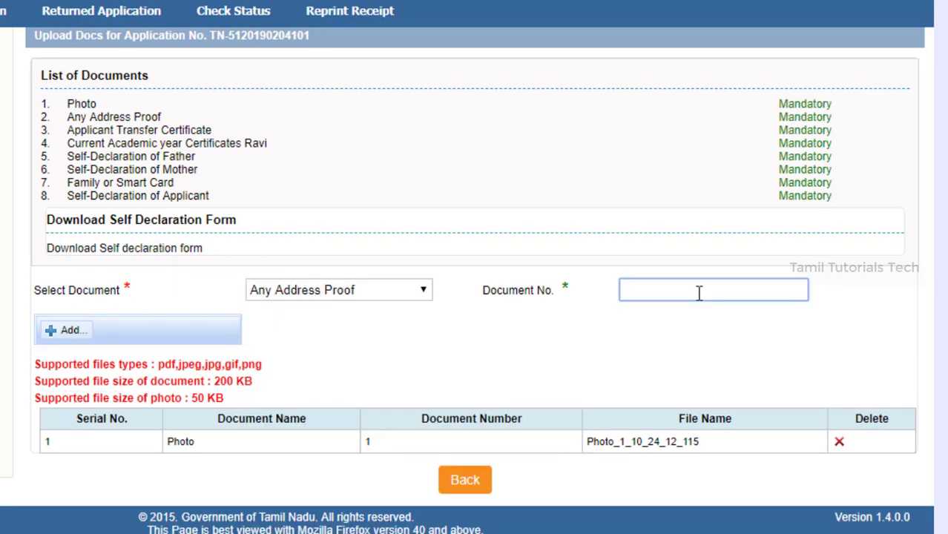
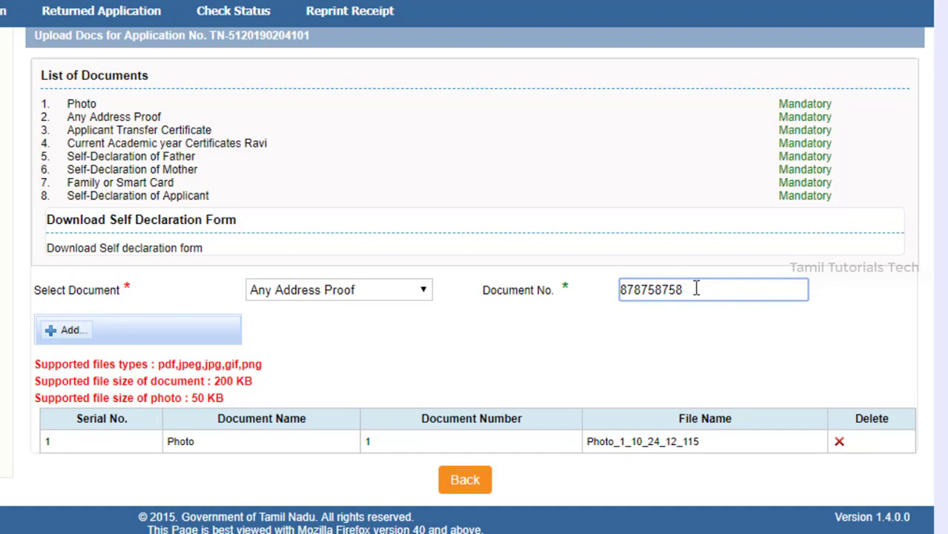
pyautogui.click(65, 333)
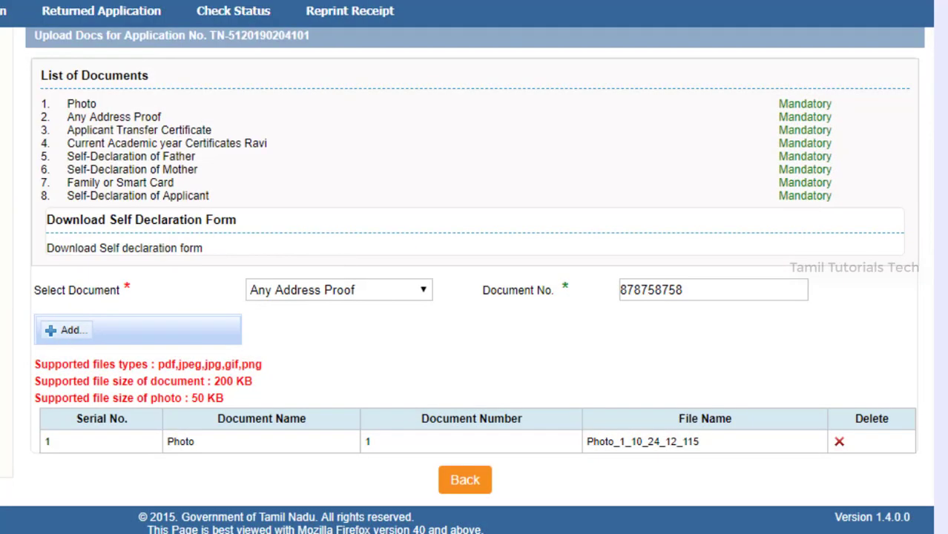
pyautogui.click(139, 331)
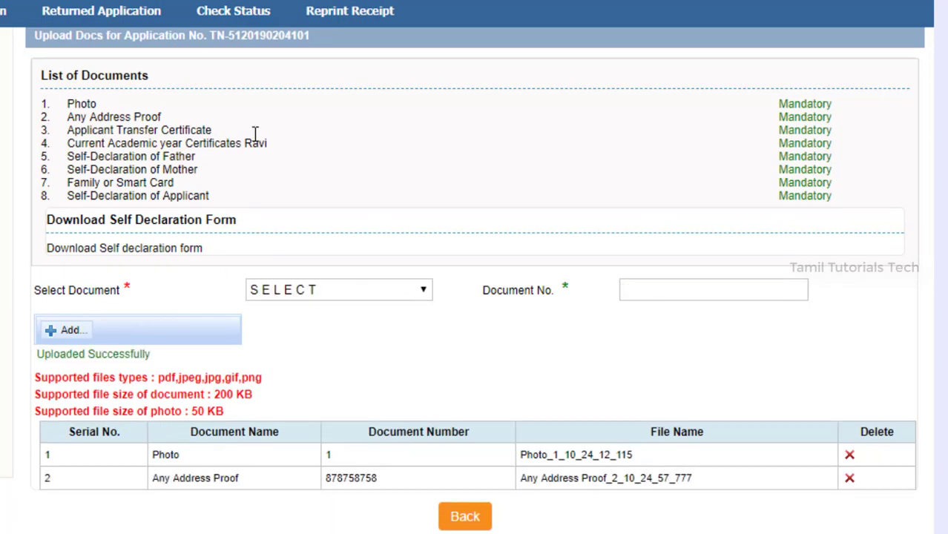
# - Select Applicant Transfer Certificate as the next document and begin entering its number
pyautogui.click(405, 294)
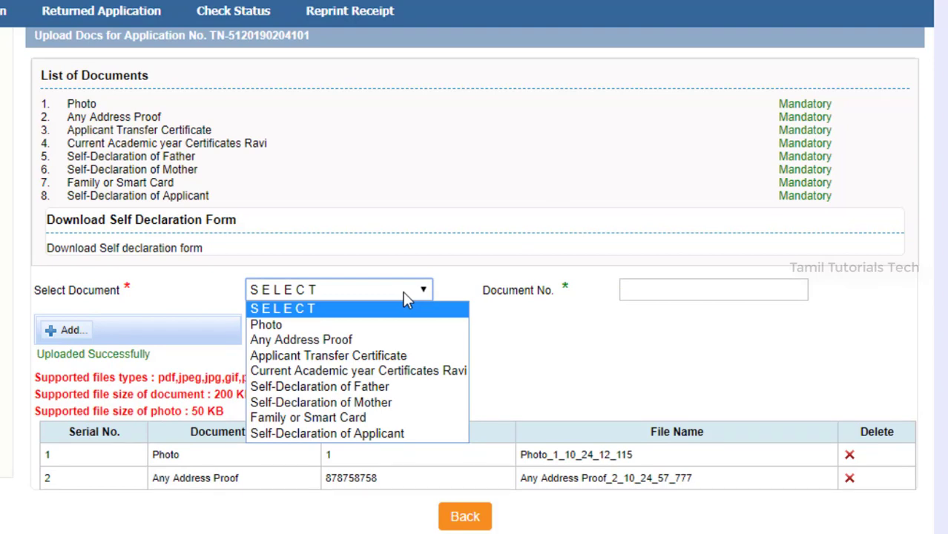
pyautogui.click(385, 357)
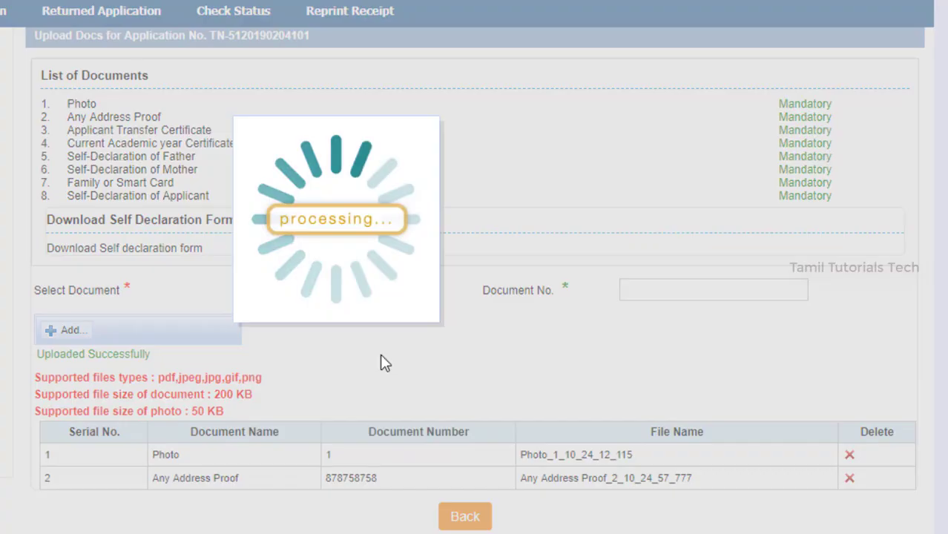
pyautogui.click(656, 290)
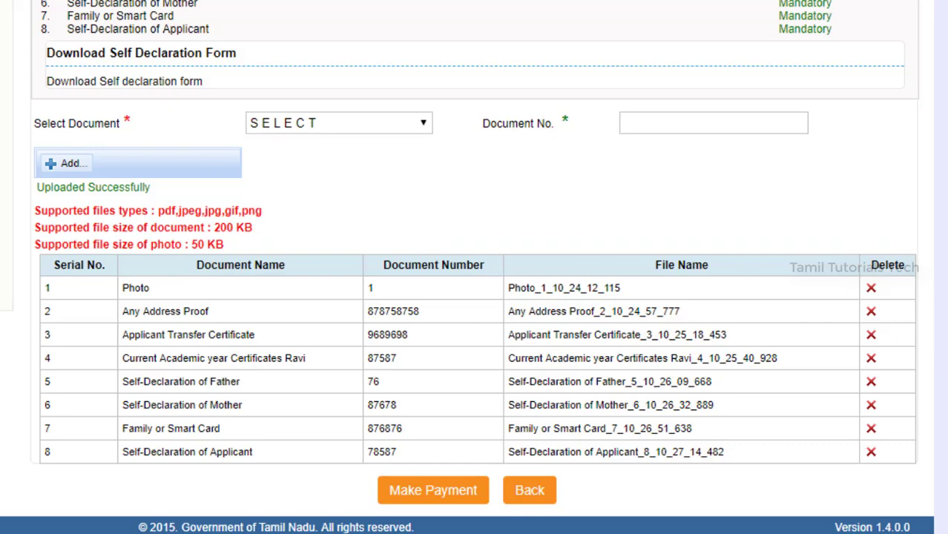
# - Accept the terms and conditions and proceed to pay the Rs. 60 fee online
pyautogui.scroll(2, 816, 15)
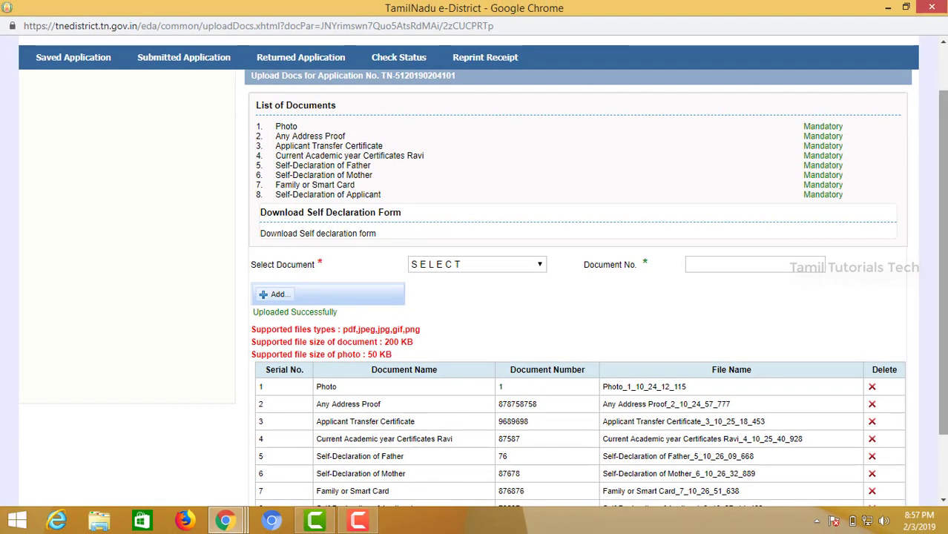
pyautogui.scroll(-2, 618, 406)
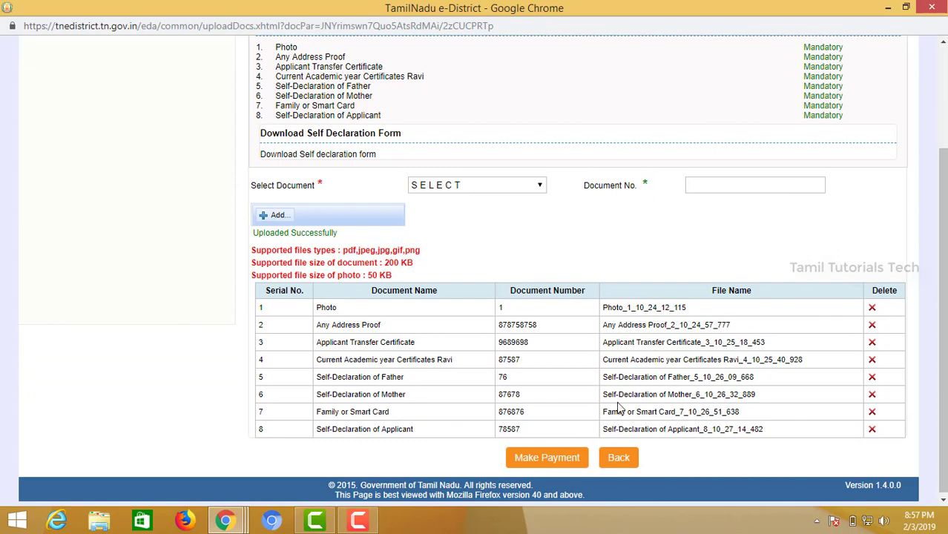
pyautogui.click(561, 460)
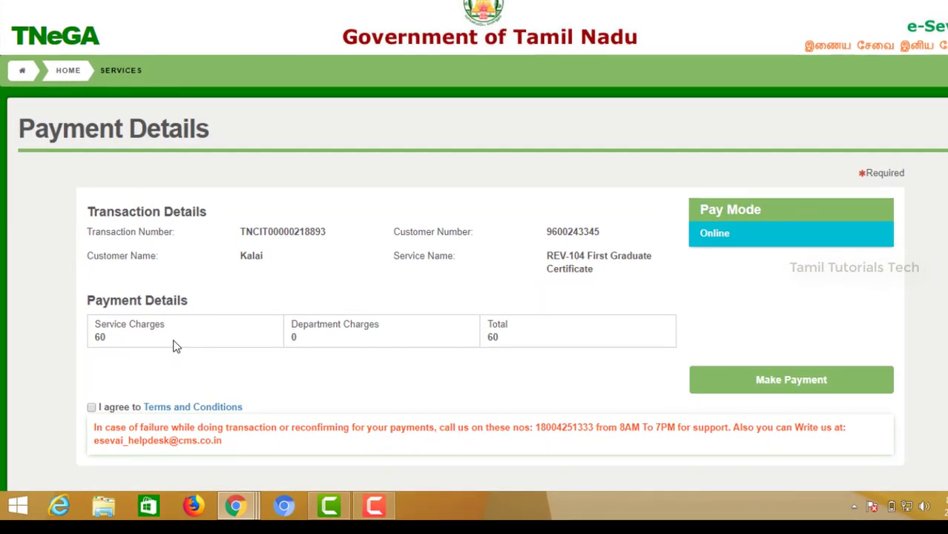
pyautogui.click(91, 407)
pyautogui.click(807, 389)
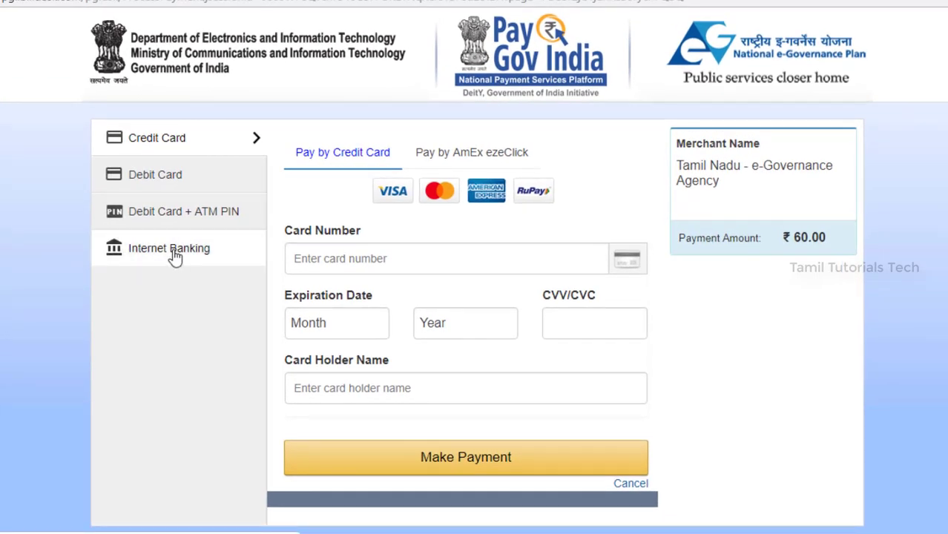
# - Pay the ₹60.00 fee by Internet Banking through Indian Bank
pyautogui.click(173, 255)
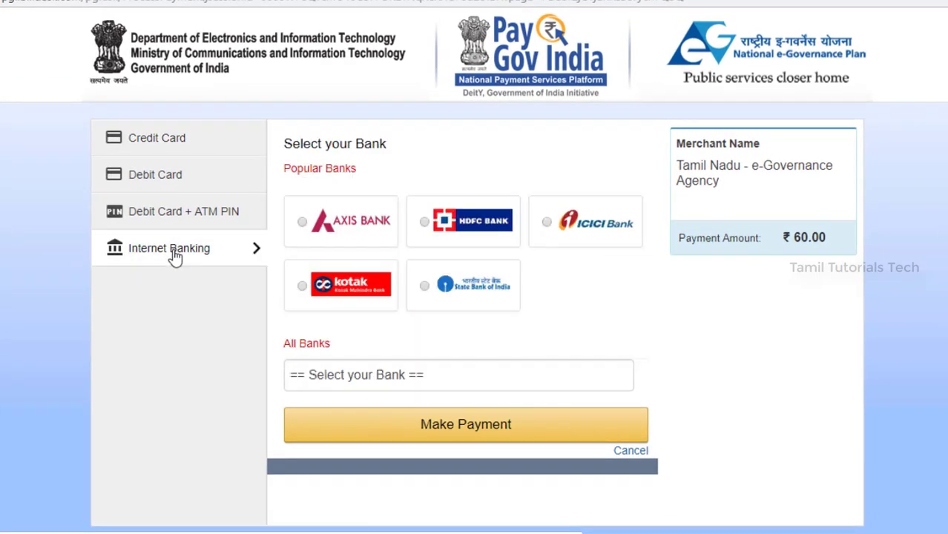
pyautogui.click(417, 380)
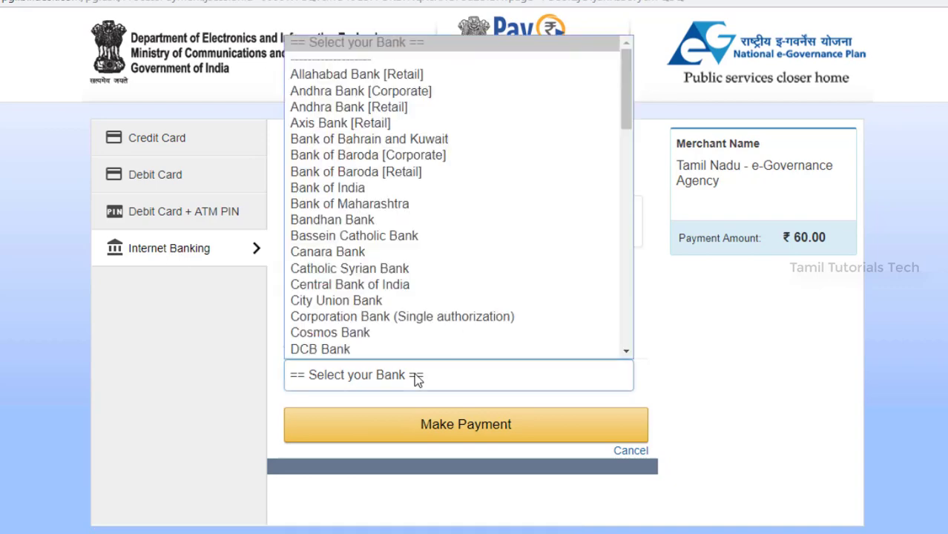
pyautogui.moveTo(627, 89); pyautogui.dragTo(628, 196)
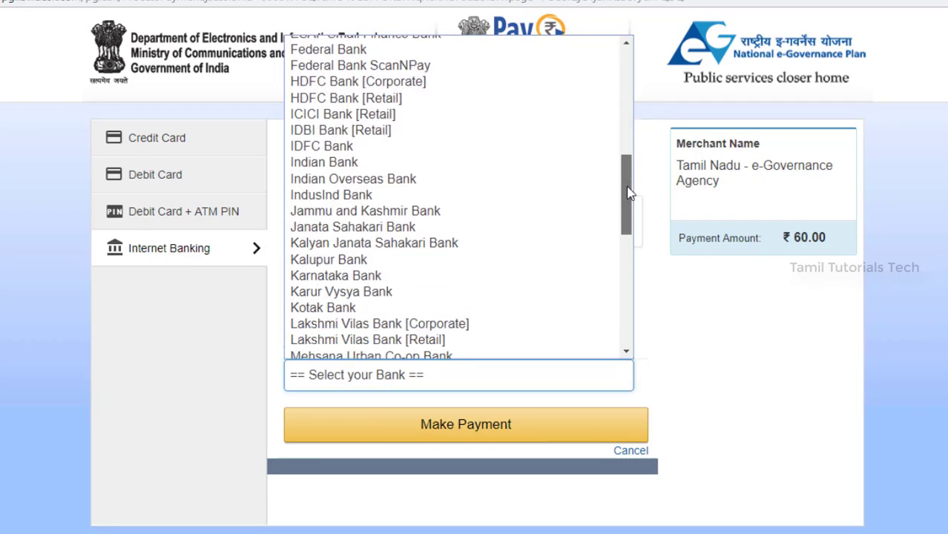
pyautogui.click(454, 164)
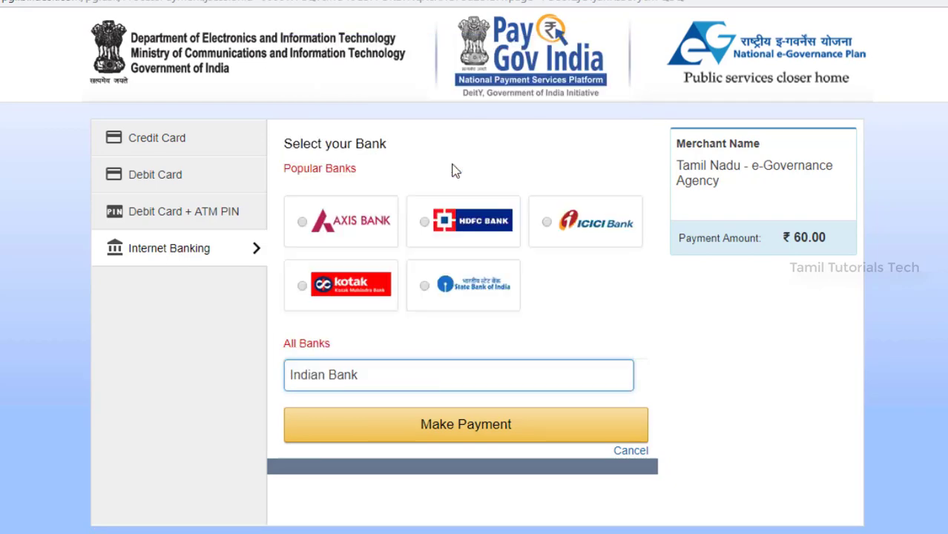
pyautogui.click(464, 427)
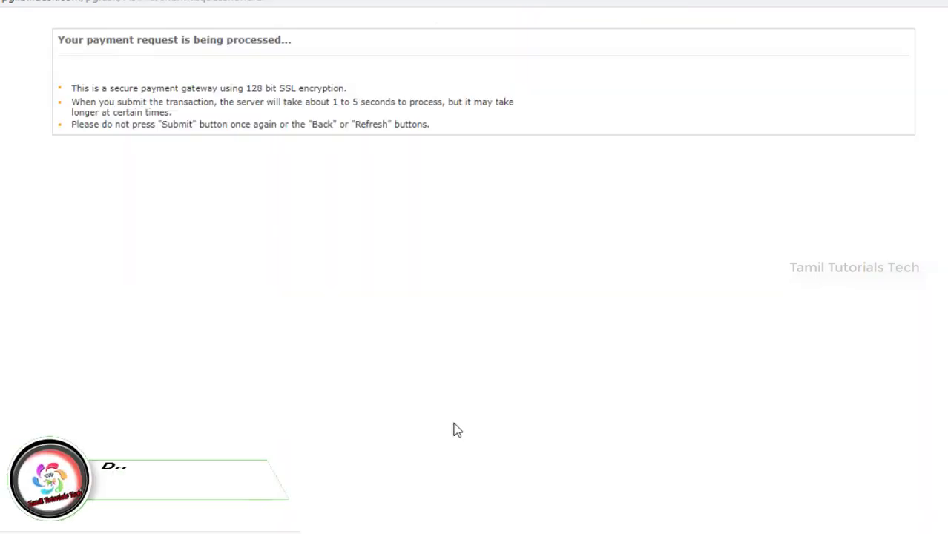